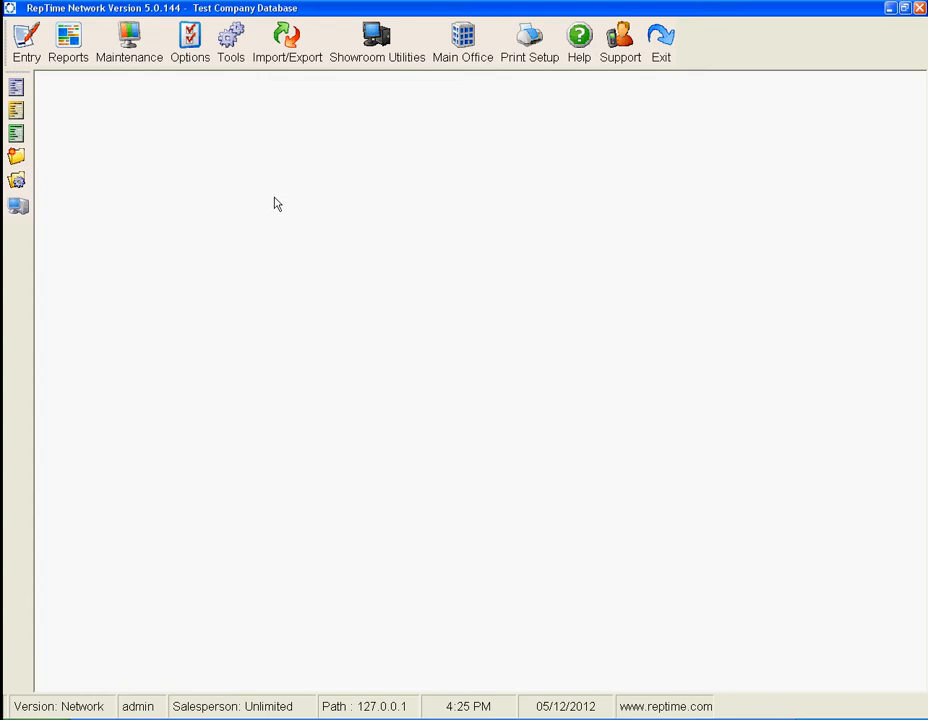
# Open Invoice Entry and choose TEST as the manufacturer
pyautogui.click(13, 50)
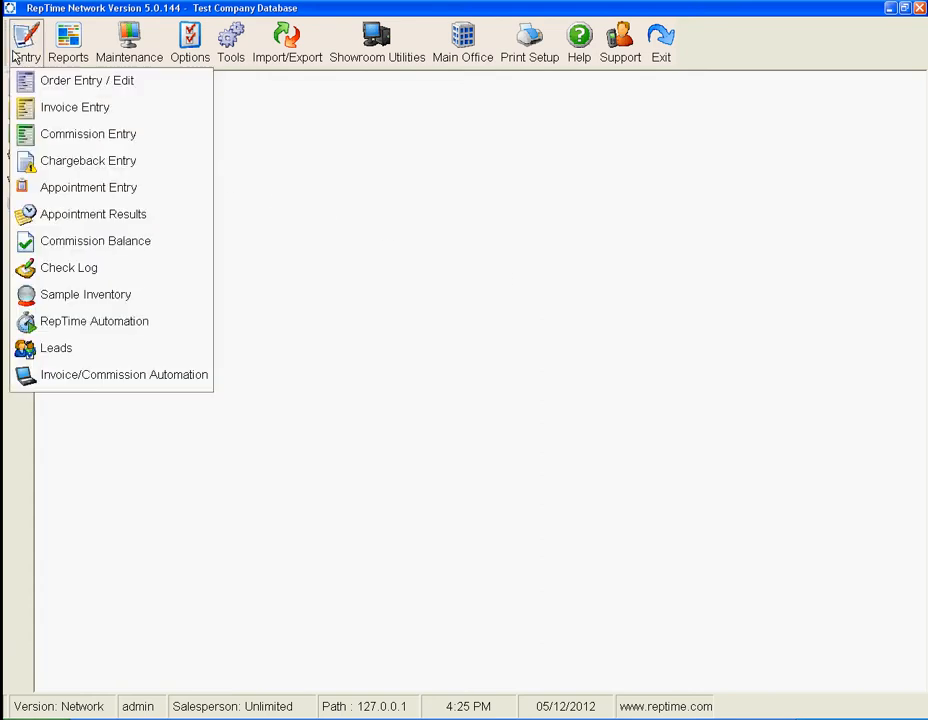
pyautogui.click(30, 108)
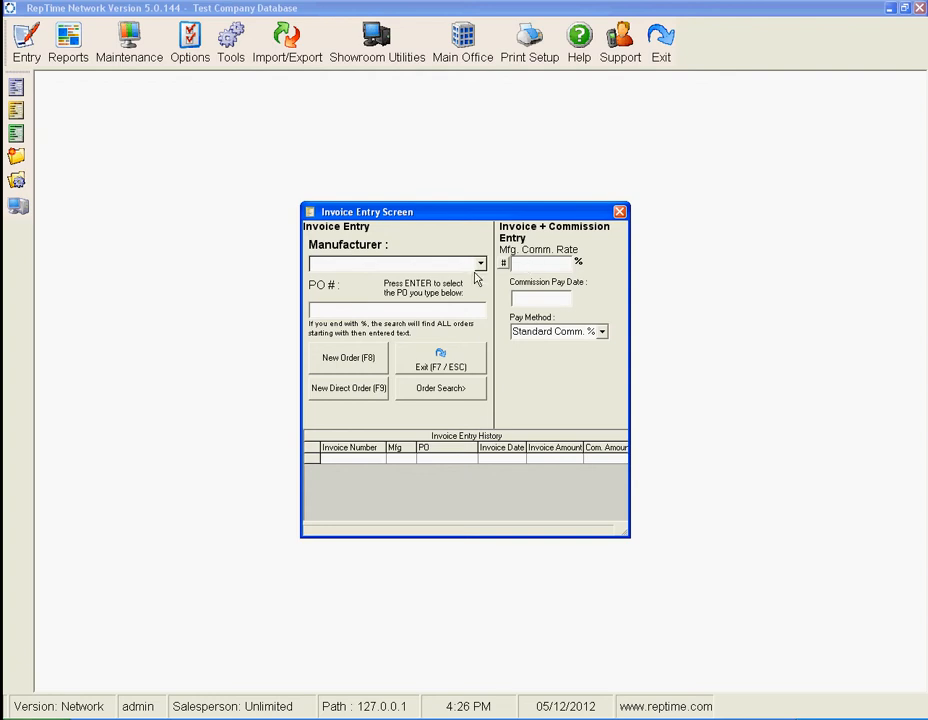
pyautogui.write('test')
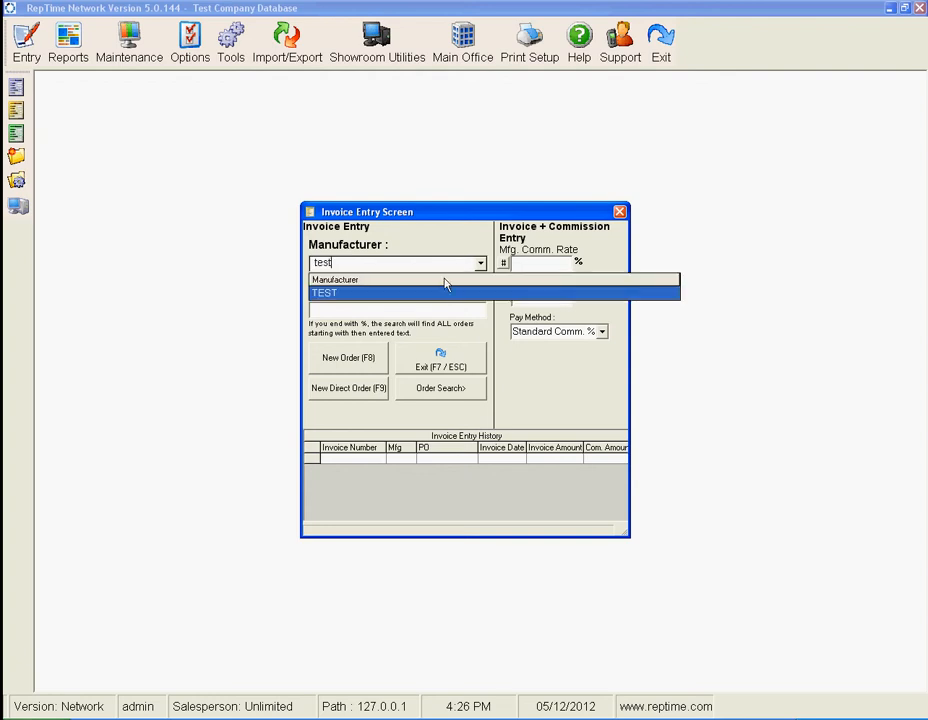
pyautogui.click(433, 294)
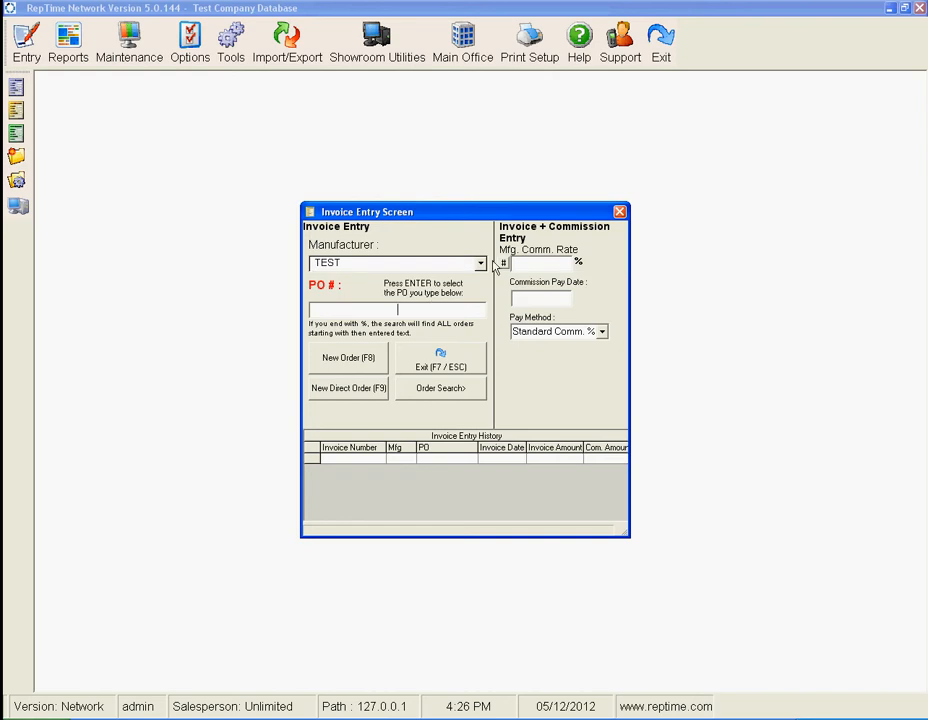
# Fill in the manufacturer's 12% commission rate and set the commission pay date to 05/31/2012
pyautogui.click(503, 264)
pyautogui.click(547, 297)
pyautogui.write('05/30/1')
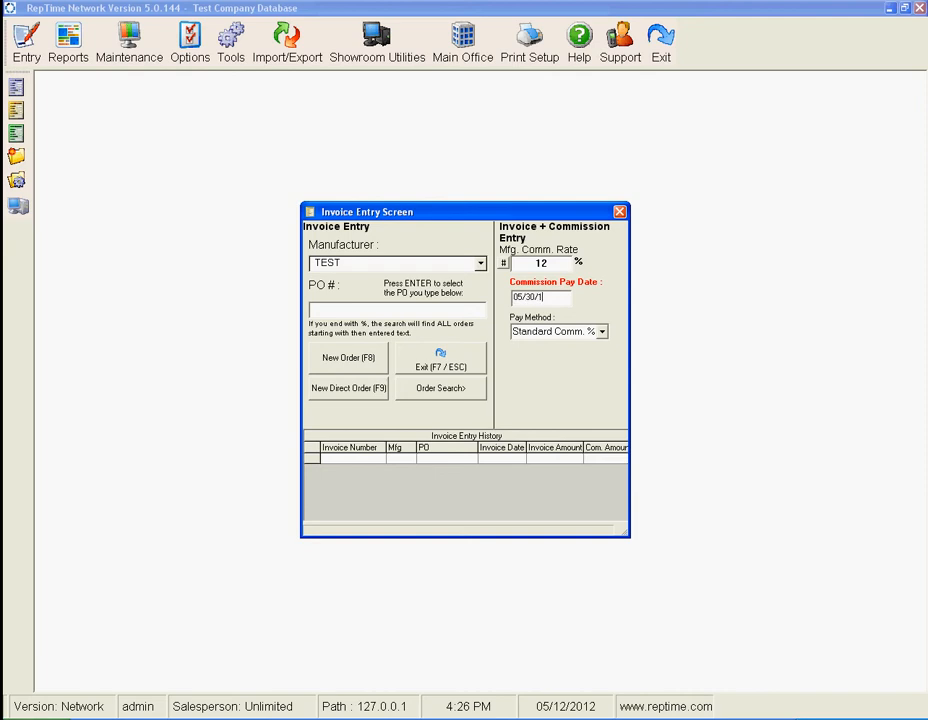
pyautogui.press('BackSpace')
pyautogui.press('BackSpace')
pyautogui.press('BackSpace')
pyautogui.write('1/2012')
# Open the TEST order for invoicing by entering its full PO number
pyautogui.click(470, 314)
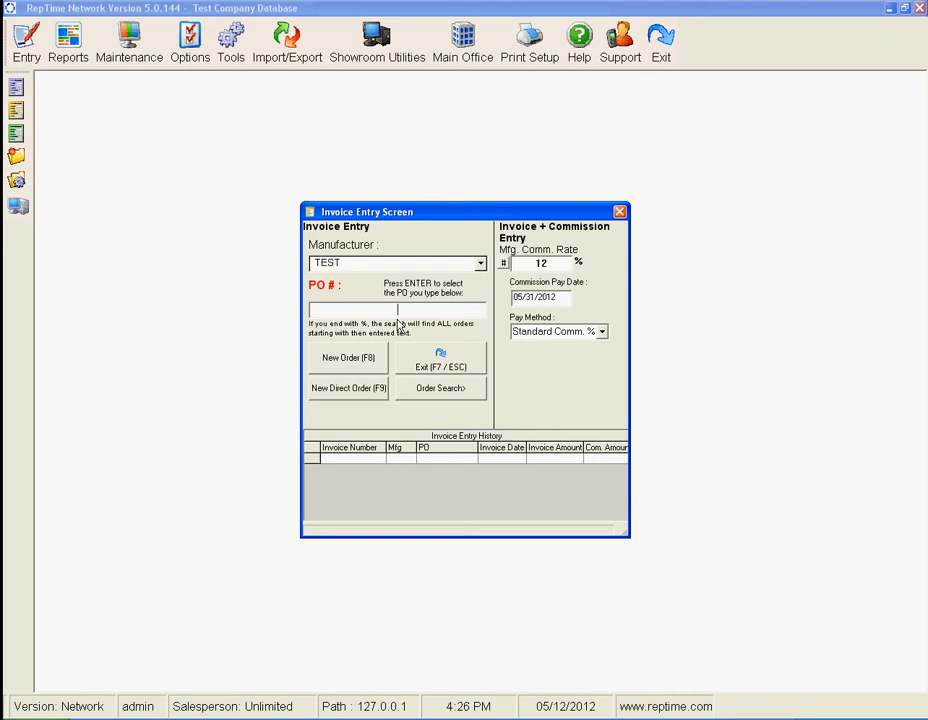
pyautogui.write('PO1234')
pyautogui.press('Return')
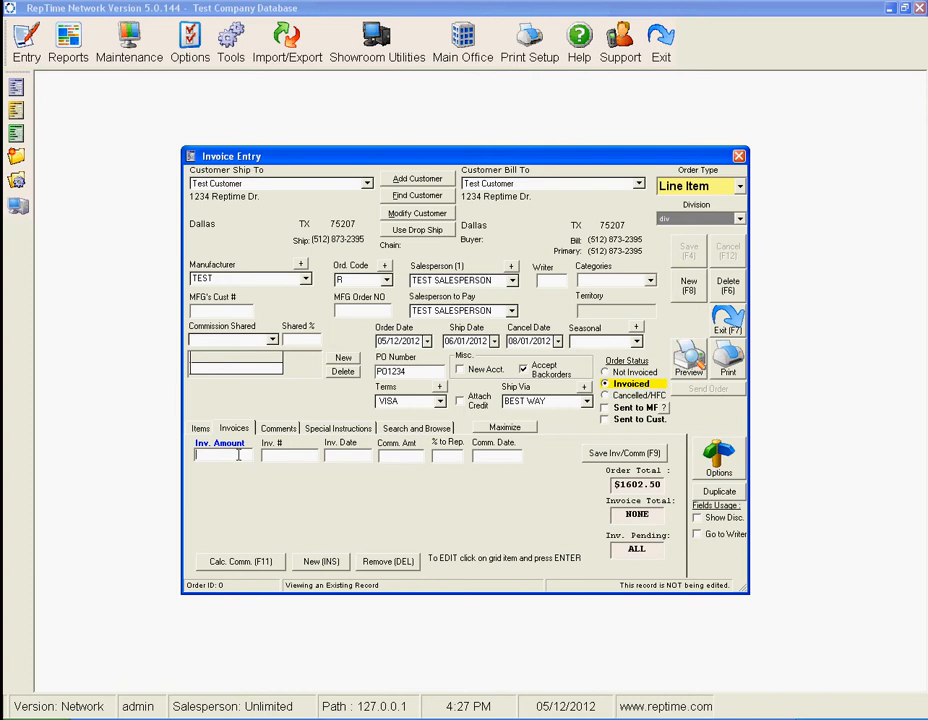
# Enter an invoice amount of 1602.50 to calculate the commission, and exit the order without saving the invoice
pyautogui.write('1602.50')
pyautogui.press('Tab')
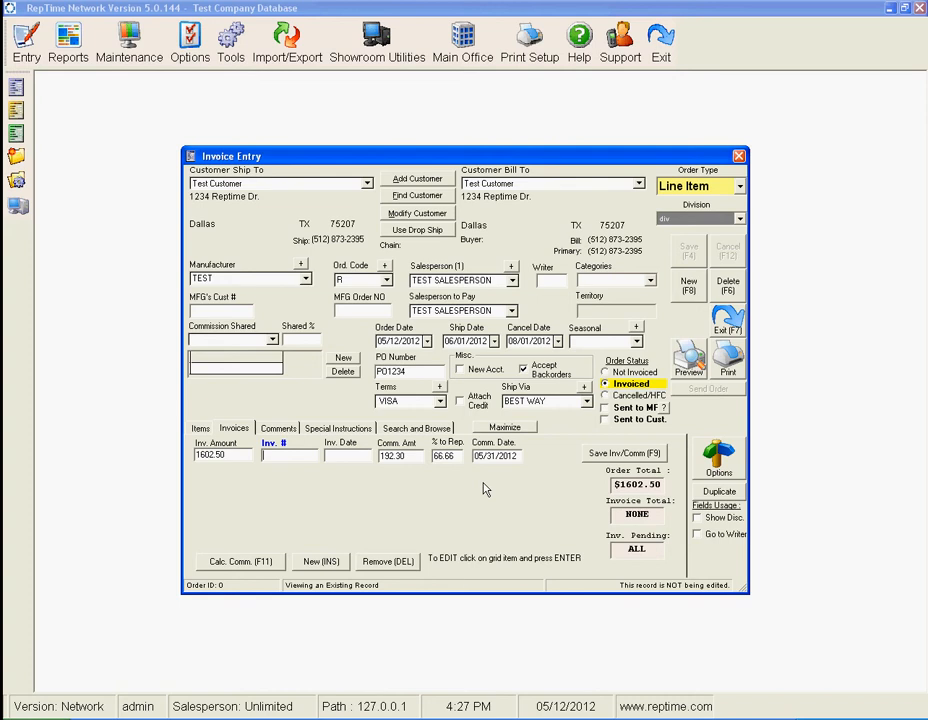
pyautogui.click(716, 328)
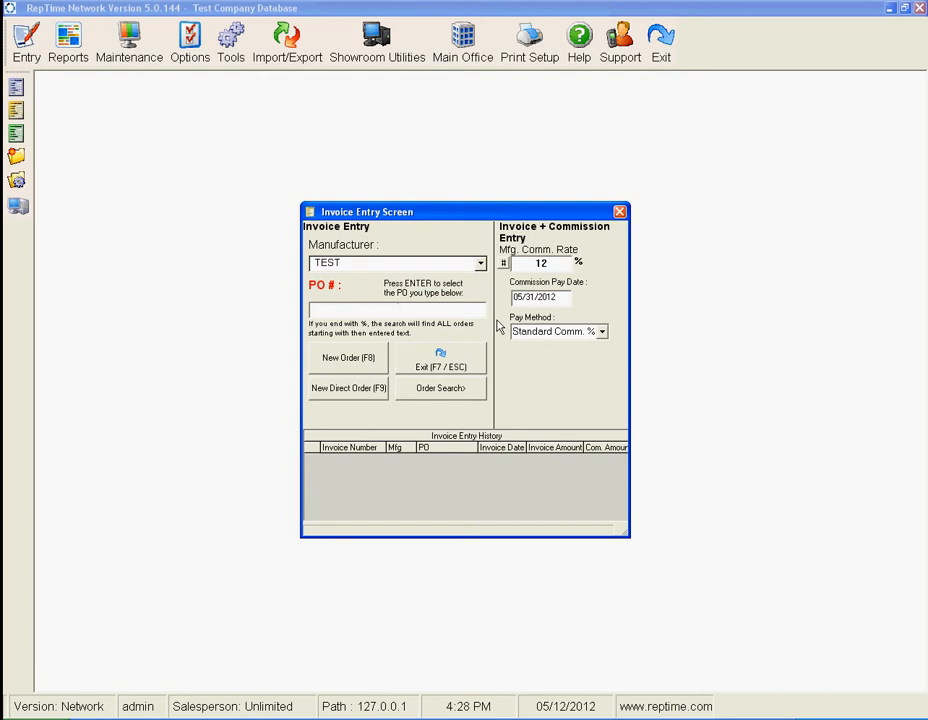
# Search orders by PO starting with P, with order dates from 05/01/2012 to 05/31/2012
pyautogui.click(475, 390)
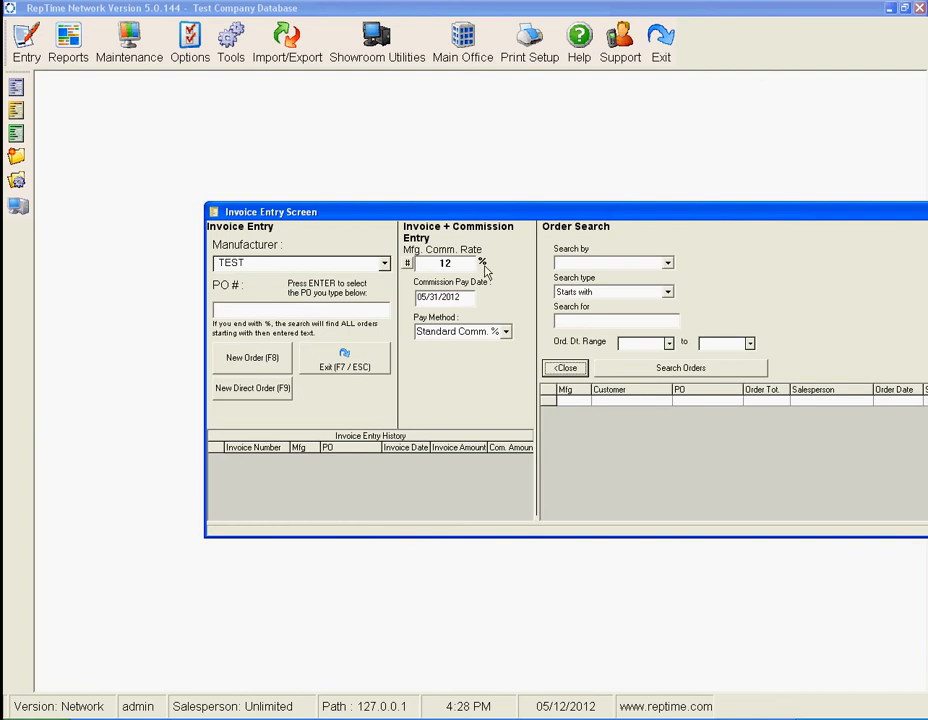
pyautogui.moveTo(505, 214); pyautogui.dragTo(365, 213)
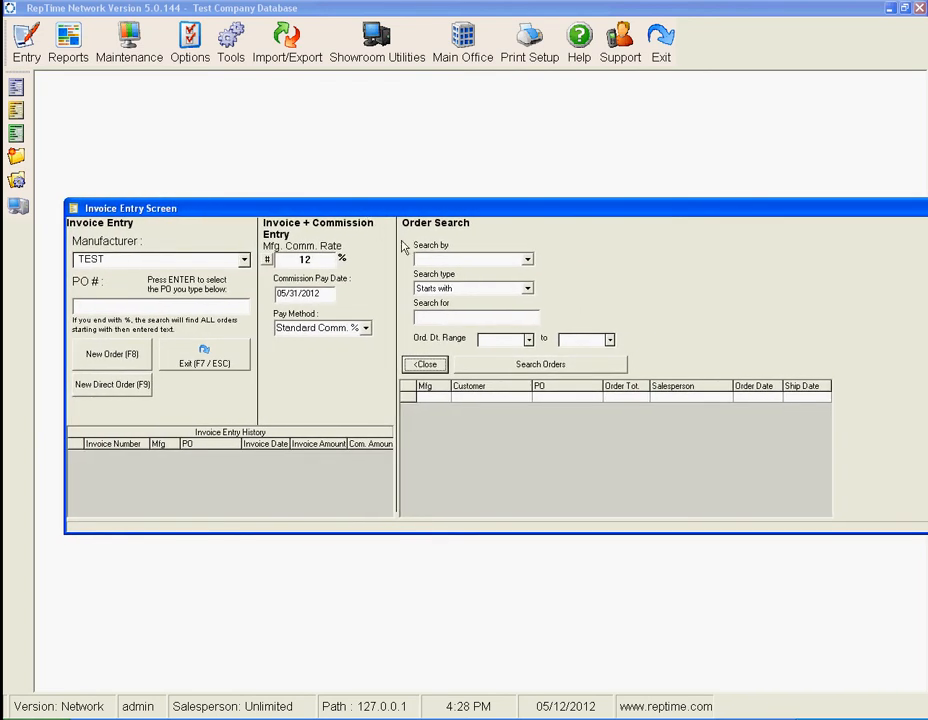
pyautogui.click(526, 260)
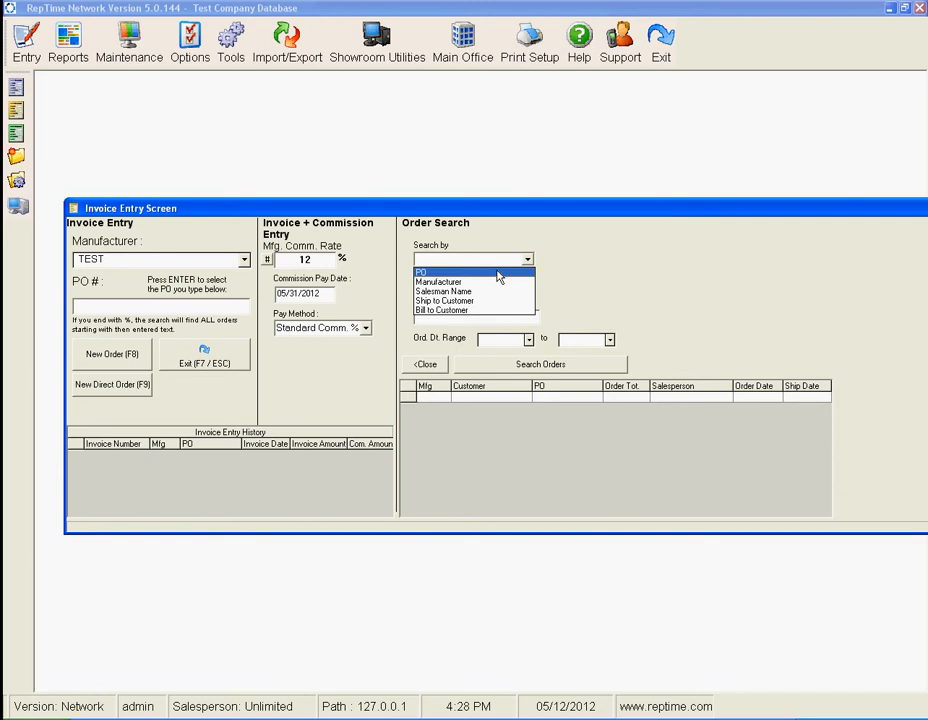
pyautogui.click(499, 277)
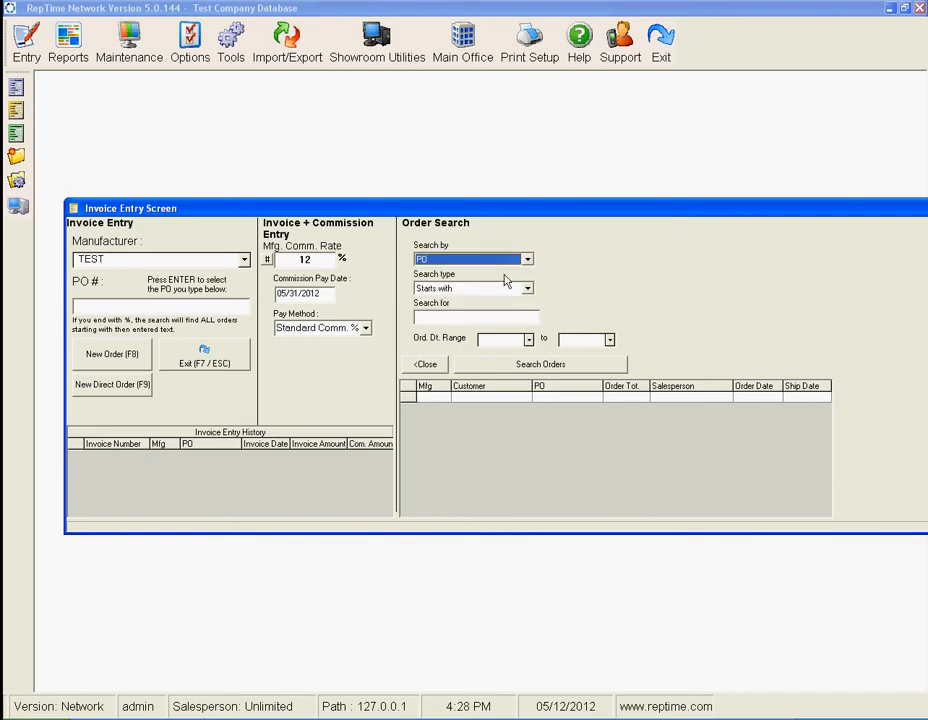
pyautogui.click(470, 317)
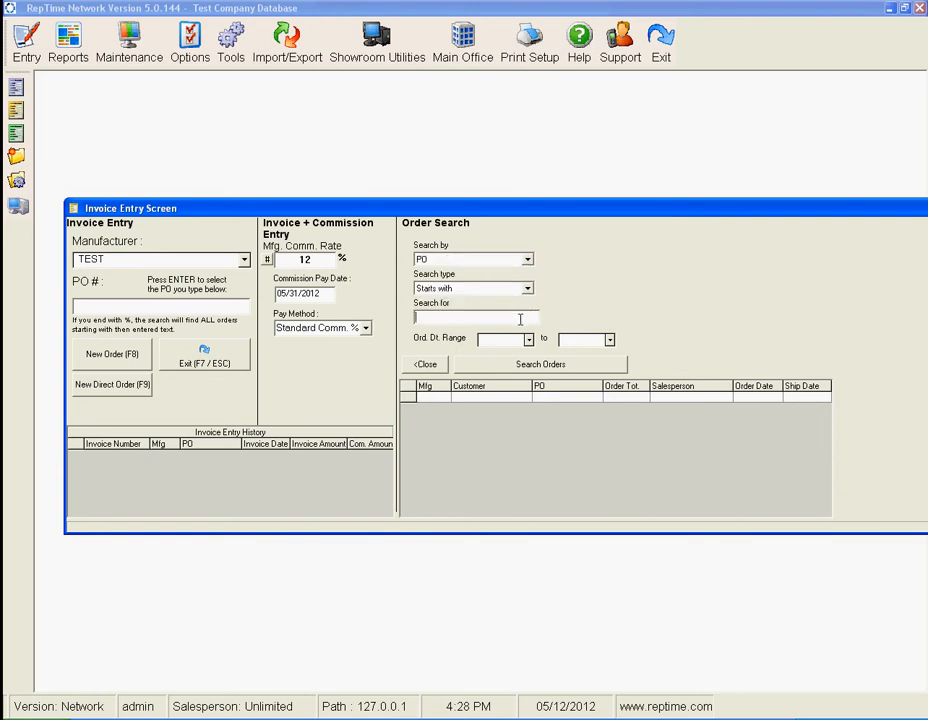
pyautogui.write('P')
pyautogui.click(529, 340)
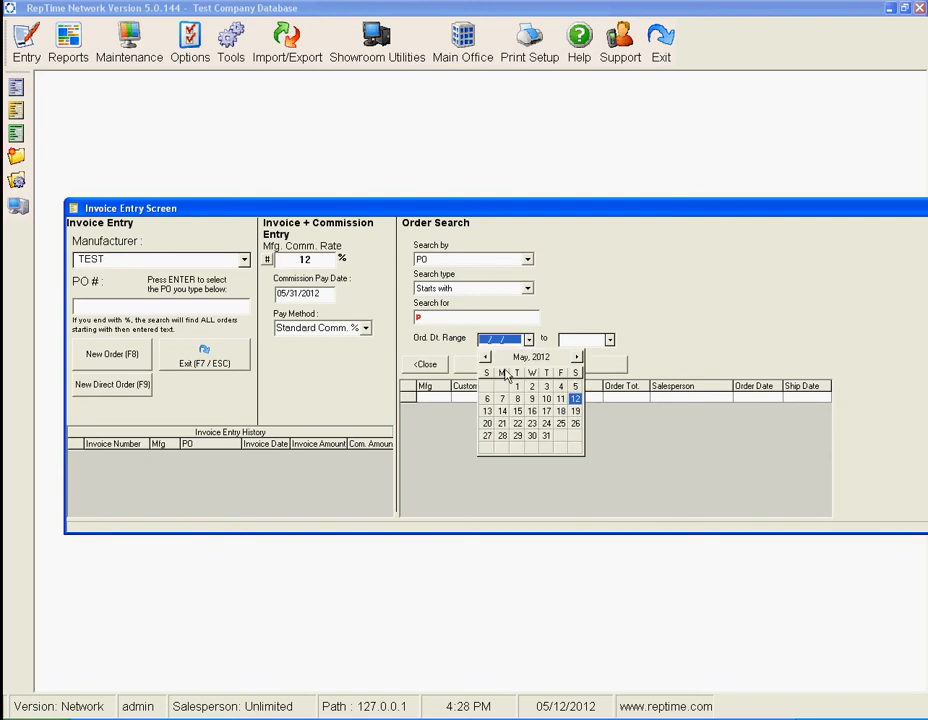
pyautogui.click(517, 386)
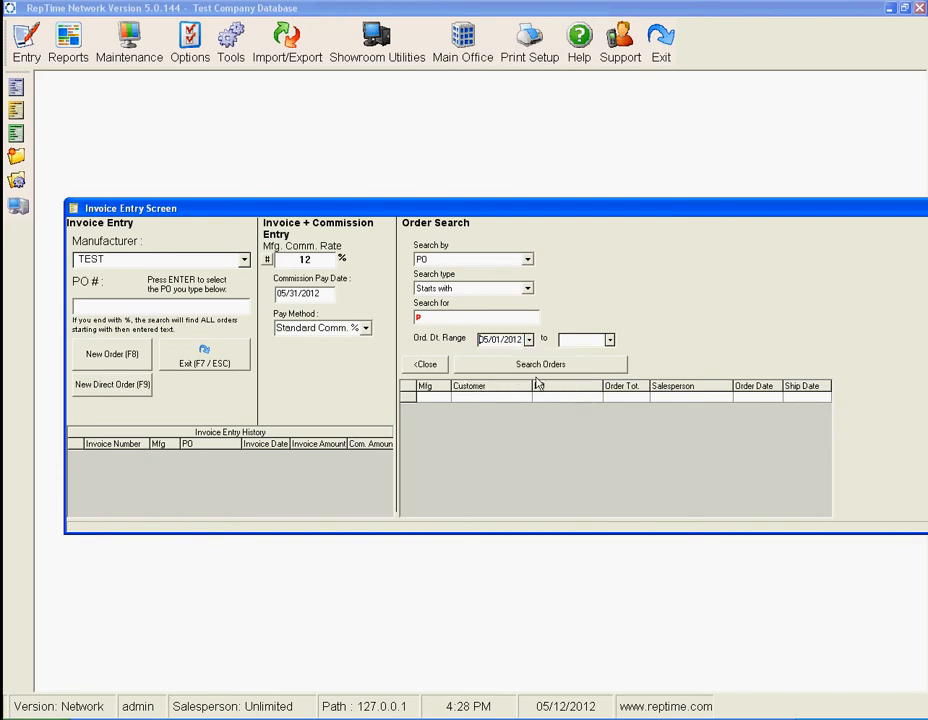
pyautogui.click(609, 340)
pyautogui.click(616, 440)
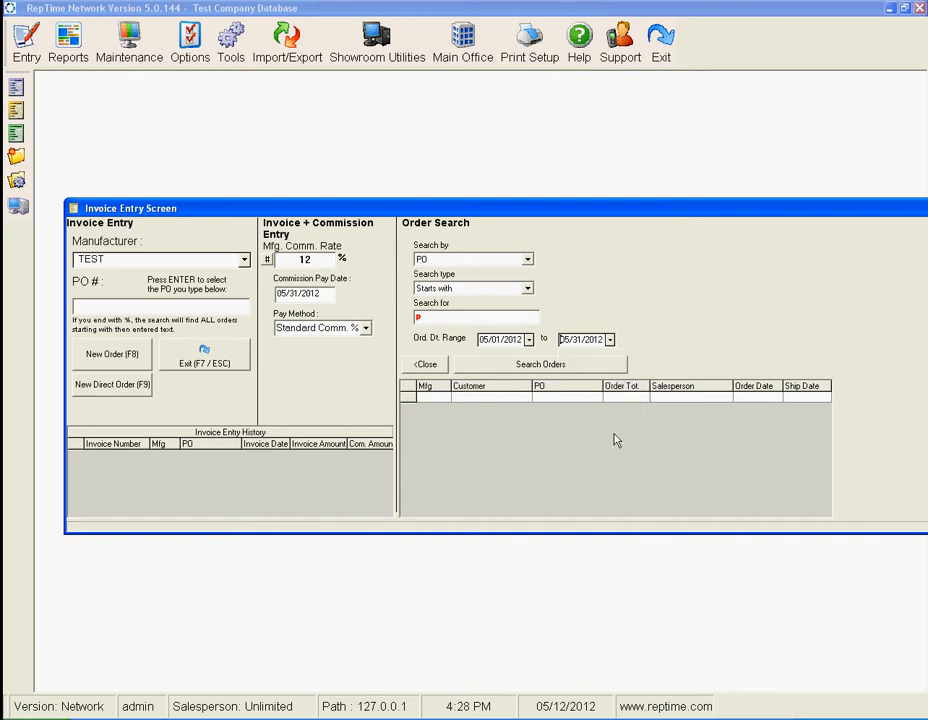
pyautogui.click(568, 364)
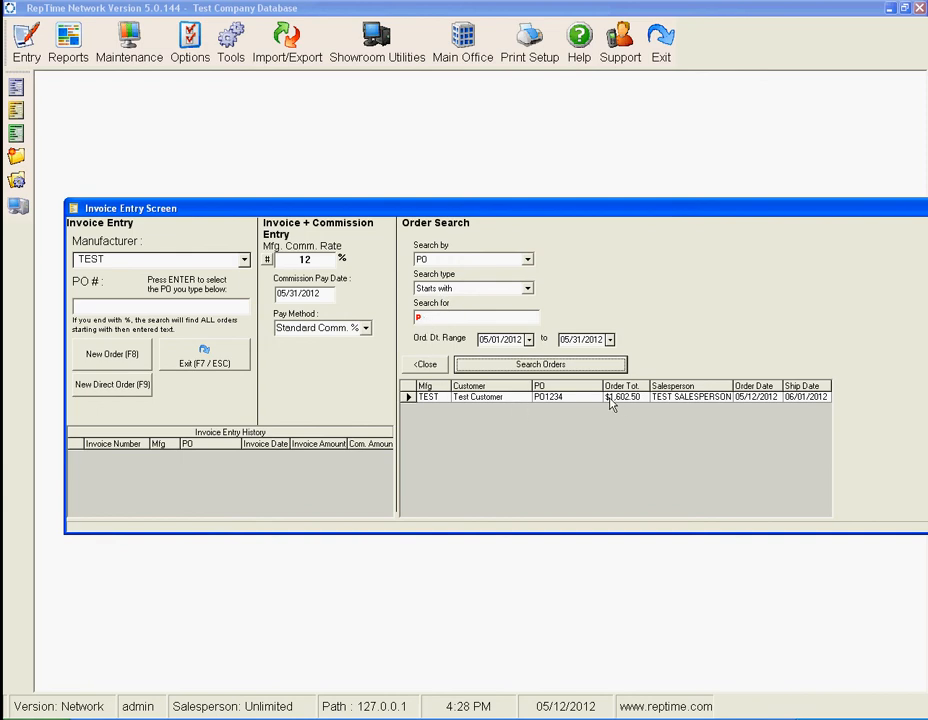
# Open the Test Customer order from the search results, exit it without changes and close the order search
pyautogui.click(484, 398)
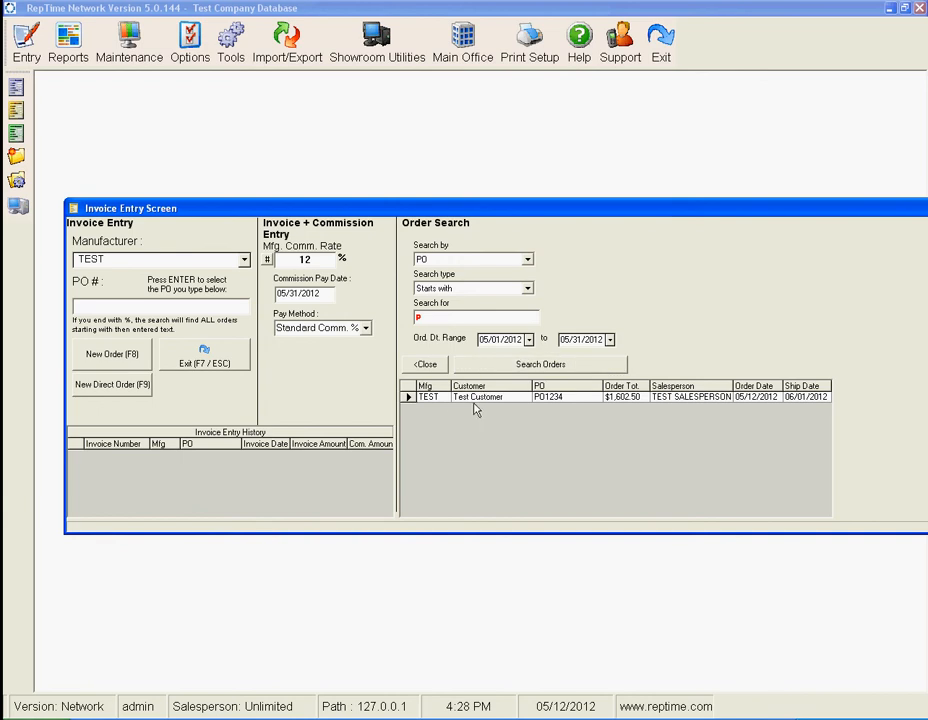
pyautogui.click(445, 398)
pyautogui.doubleClick(403, 398)
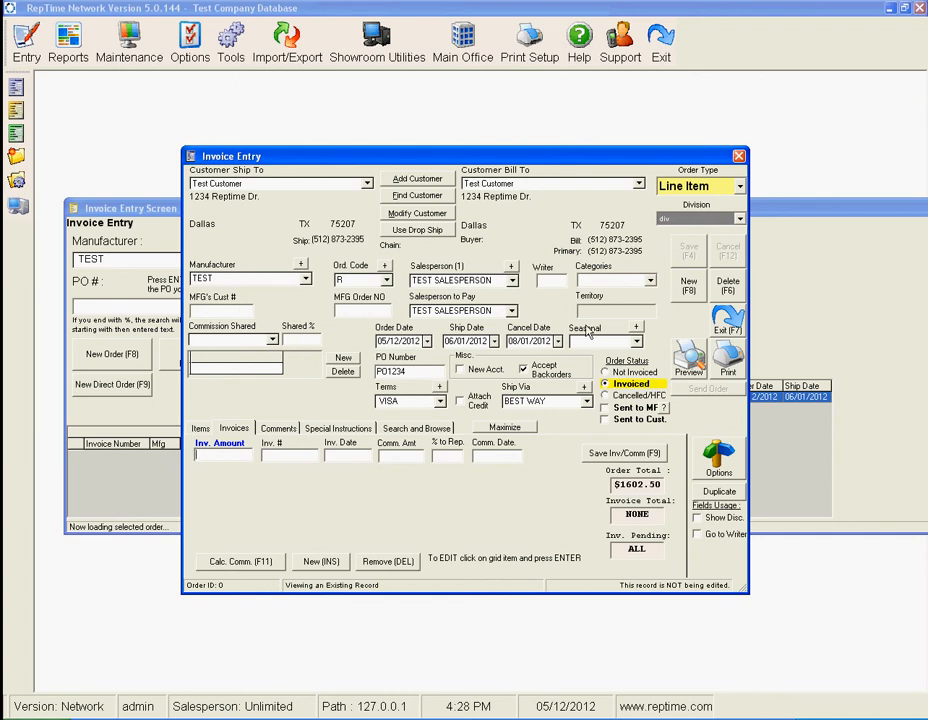
pyautogui.click(721, 323)
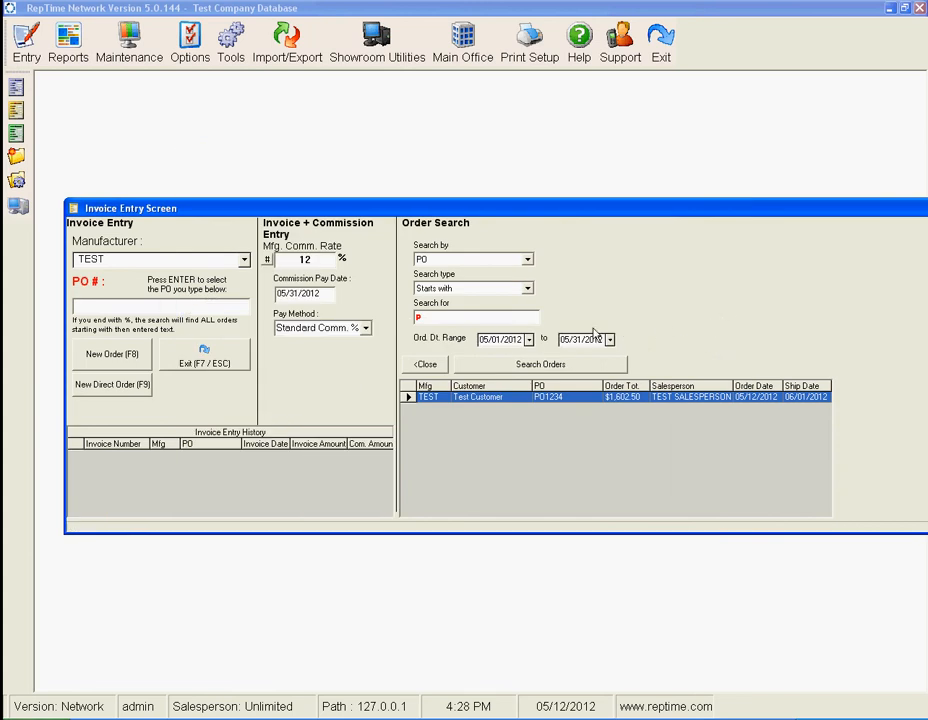
pyautogui.click(427, 365)
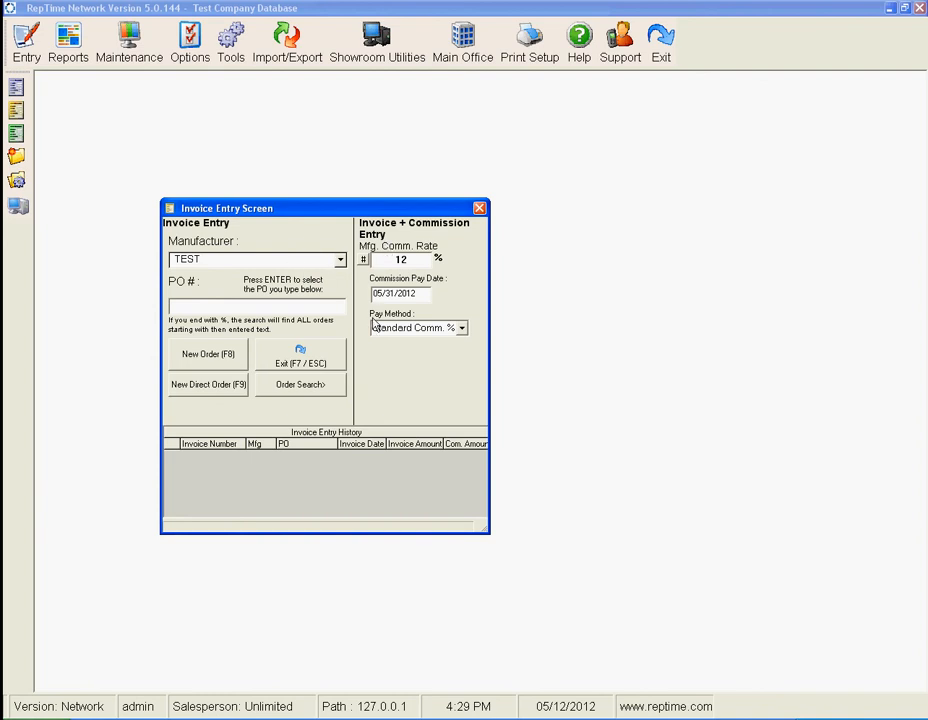
# Look up orders by customer using a blank PO number, select Test Customer and open the order dated 05/12/2012
pyautogui.click(304, 309)
pyautogui.press('Return')
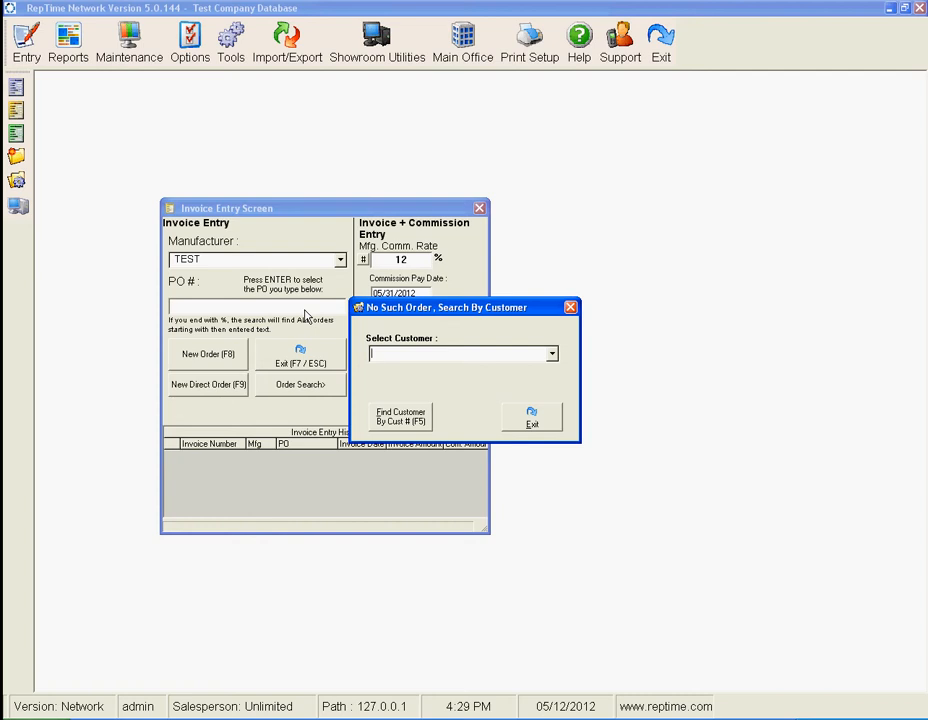
pyautogui.write('test')
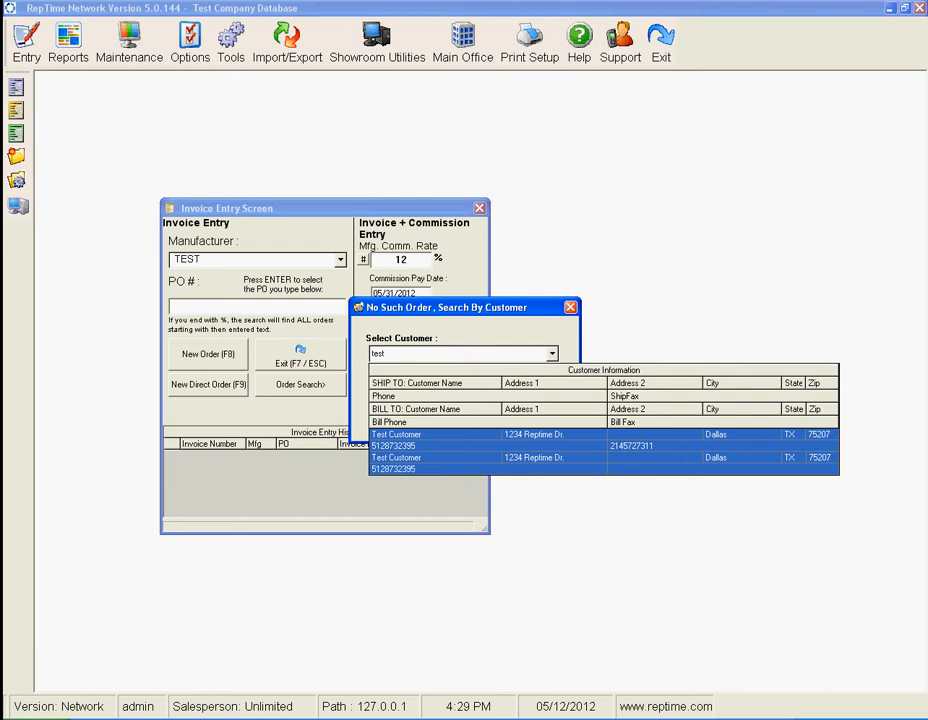
pyautogui.press('Return')
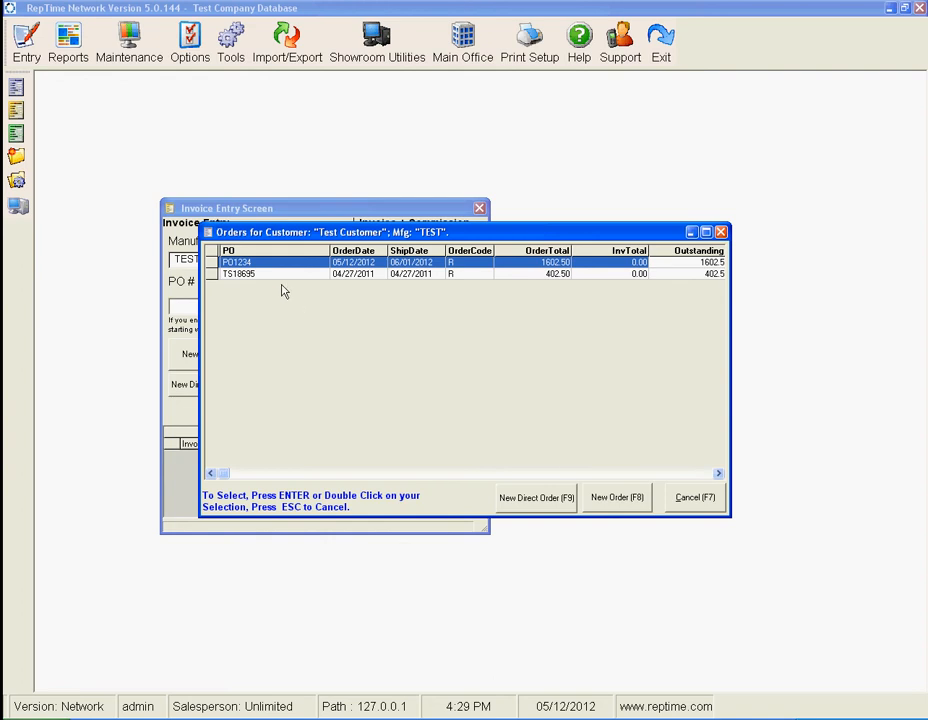
pyautogui.doubleClick(232, 264)
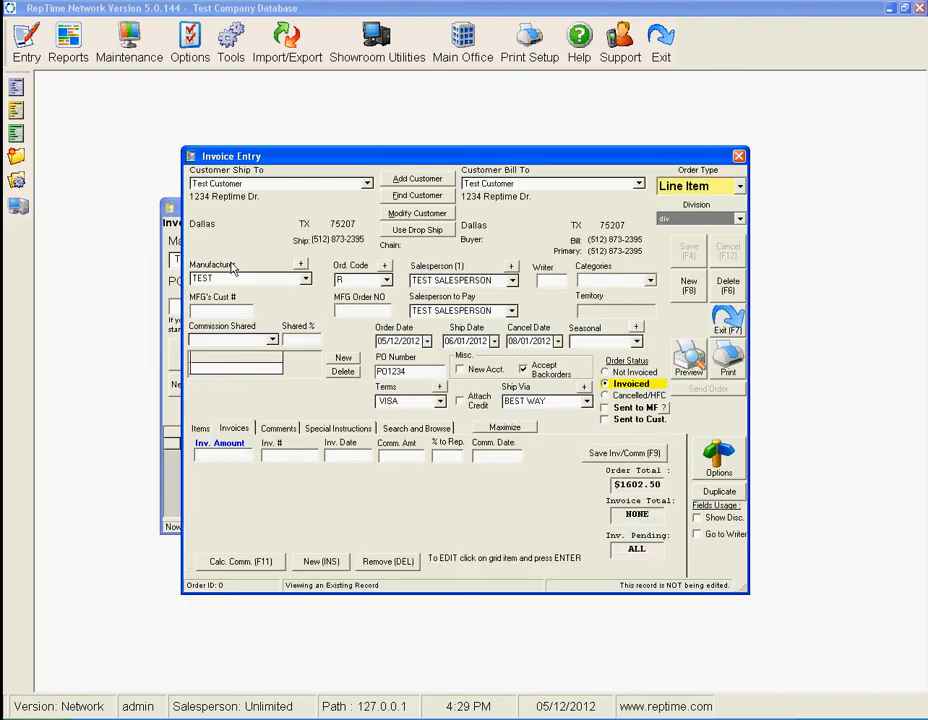
# Enter the invoice amount 1602.50, invoice number 1155 and invoice date 05/14/2012
pyautogui.write('1602.50')
pyautogui.press('Tab')
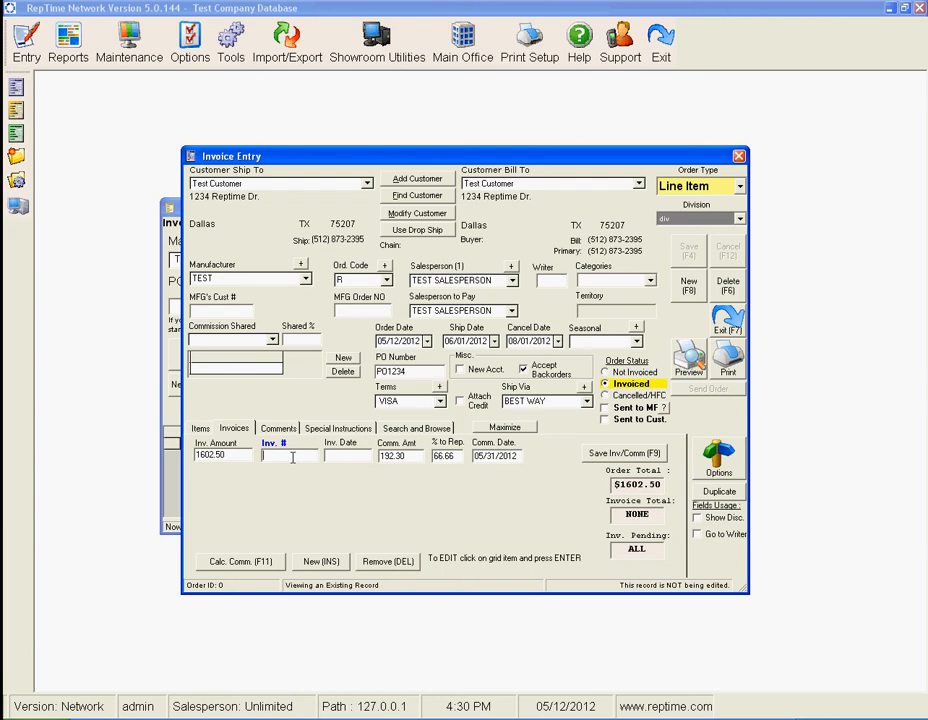
pyautogui.write('1155')
pyautogui.press('Tab')
pyautogui.write('05/')
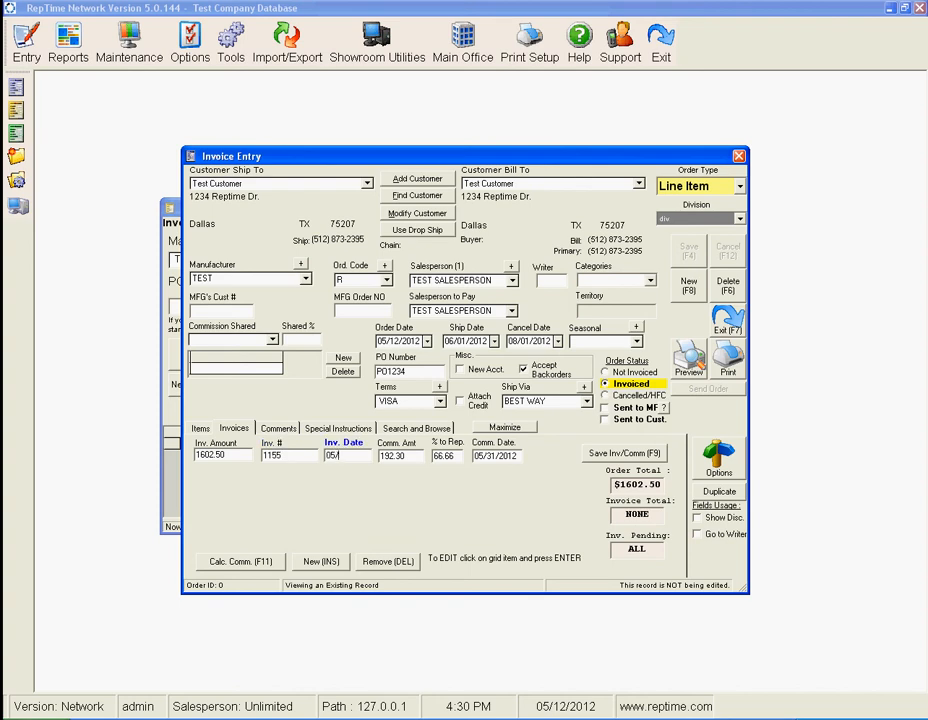
pyautogui.write('14/2012')
pyautogui.press('Tab')
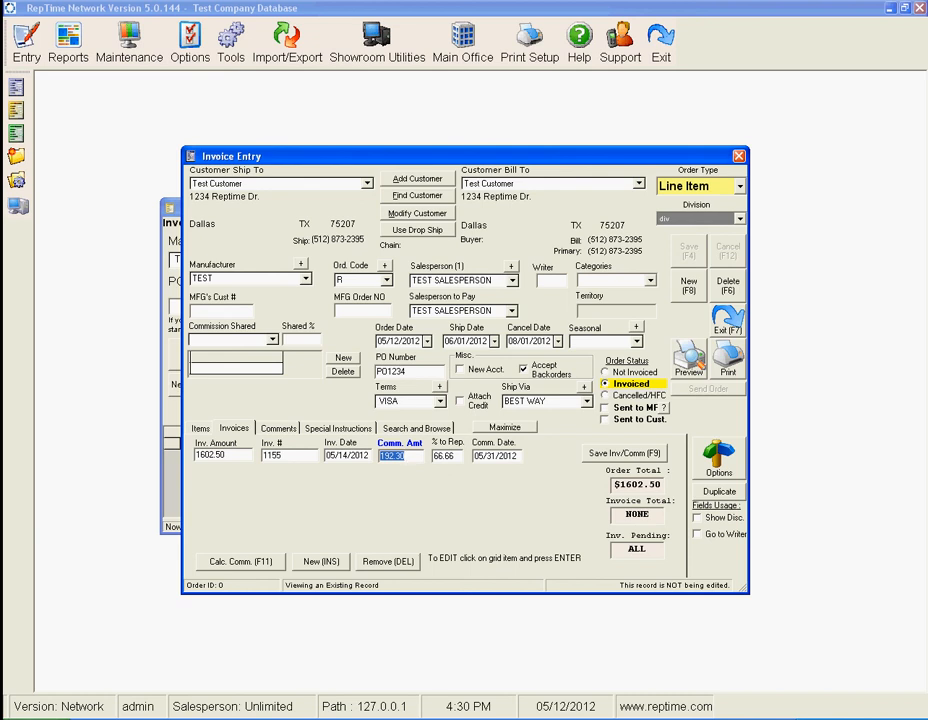
# Review the invoice line's invoice amount, commission amount and percentage to the rep
pyautogui.click(230, 455)
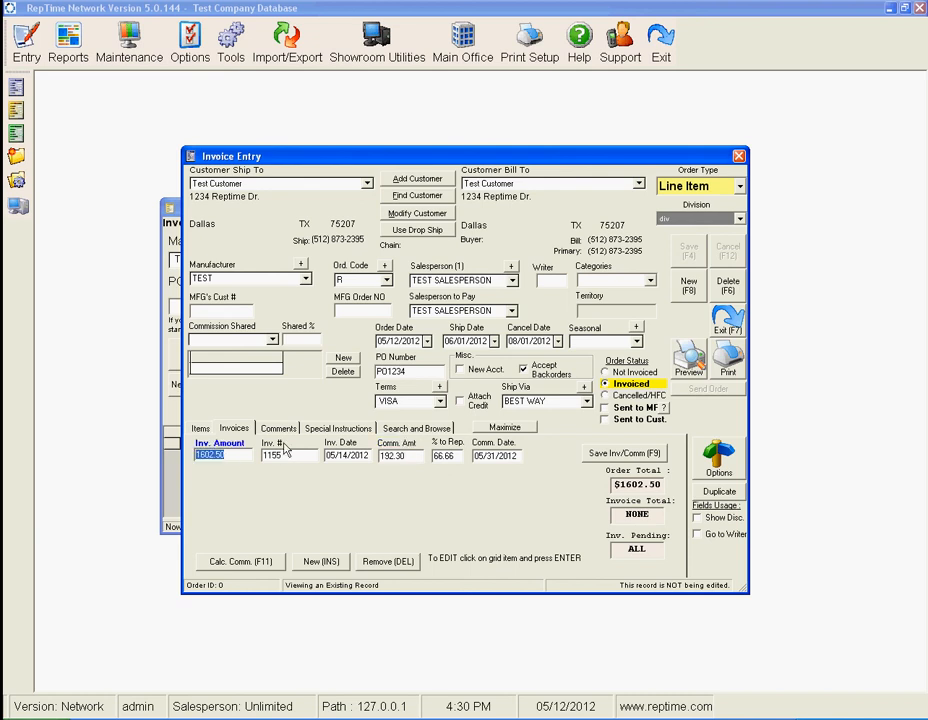
pyautogui.click(426, 460)
pyautogui.click(416, 456)
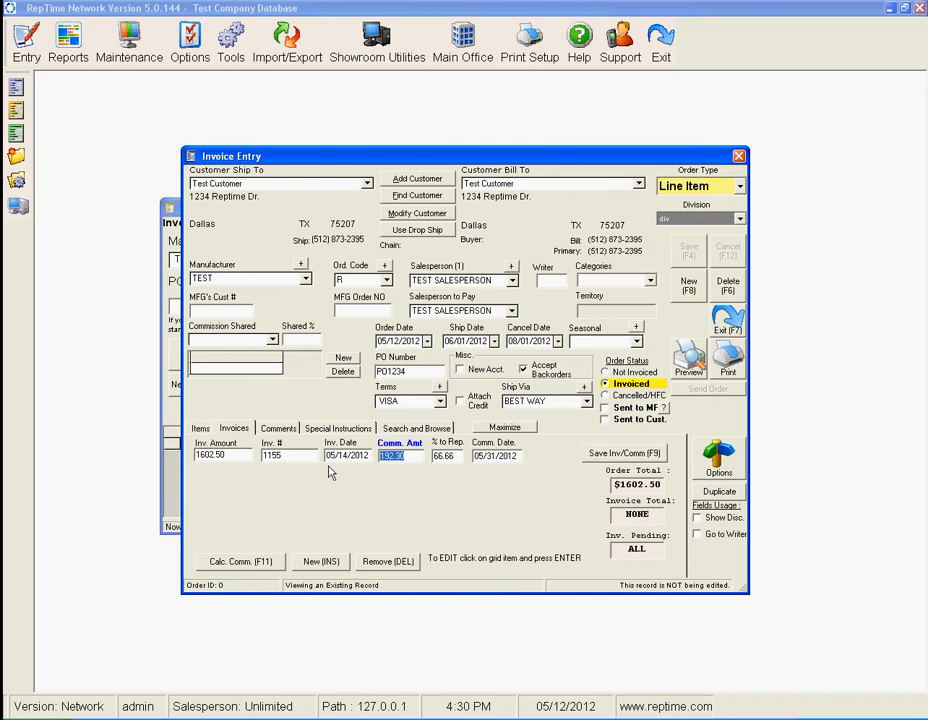
pyautogui.click(228, 456)
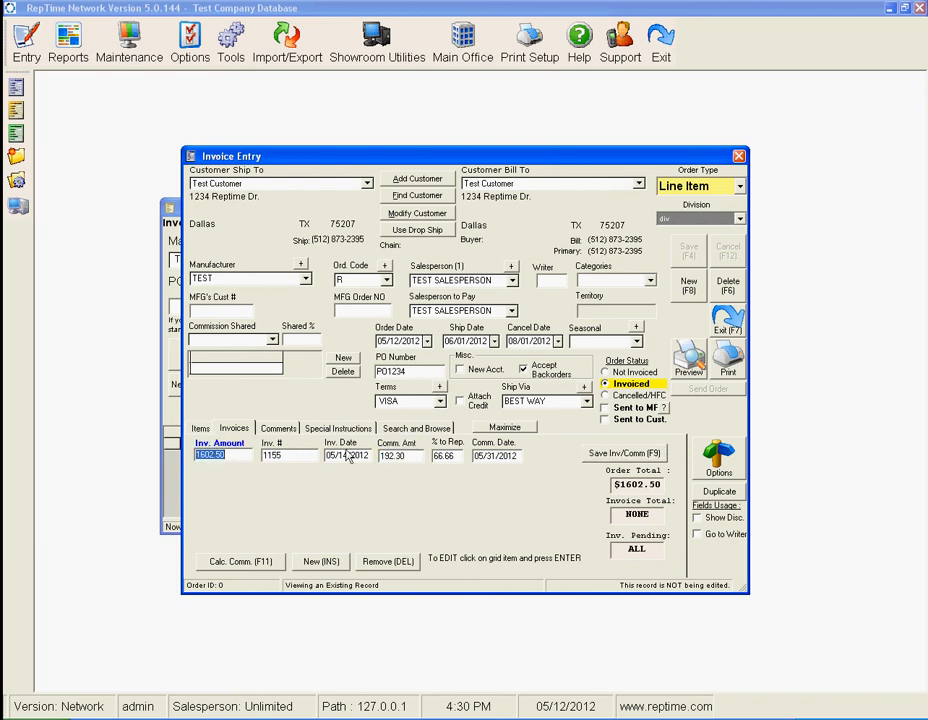
pyautogui.click(174, 213)
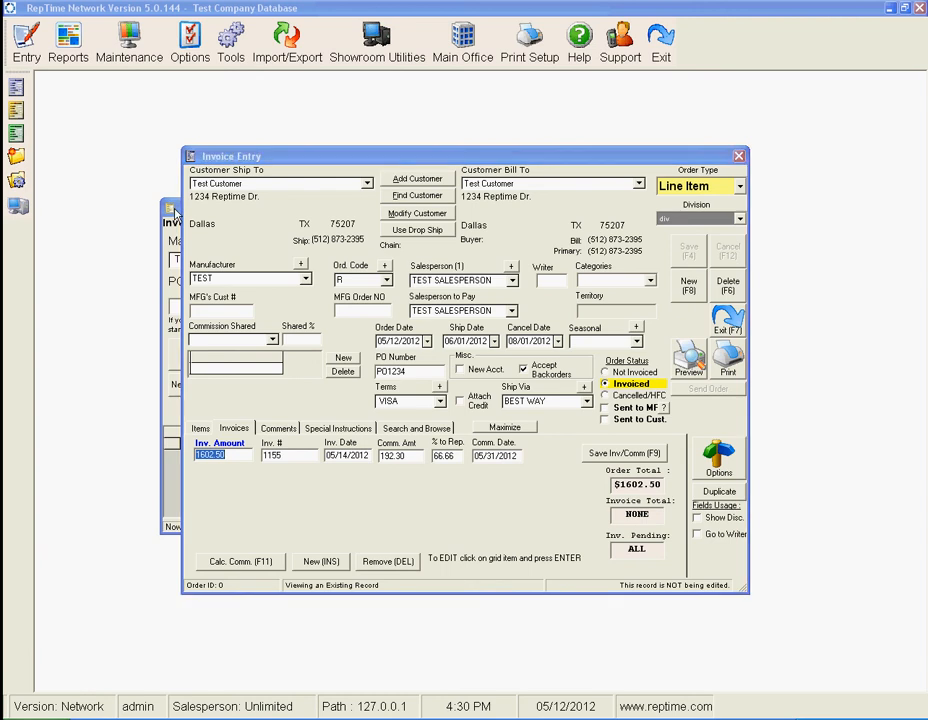
pyautogui.moveTo(225, 167); pyautogui.dragTo(183, 156)
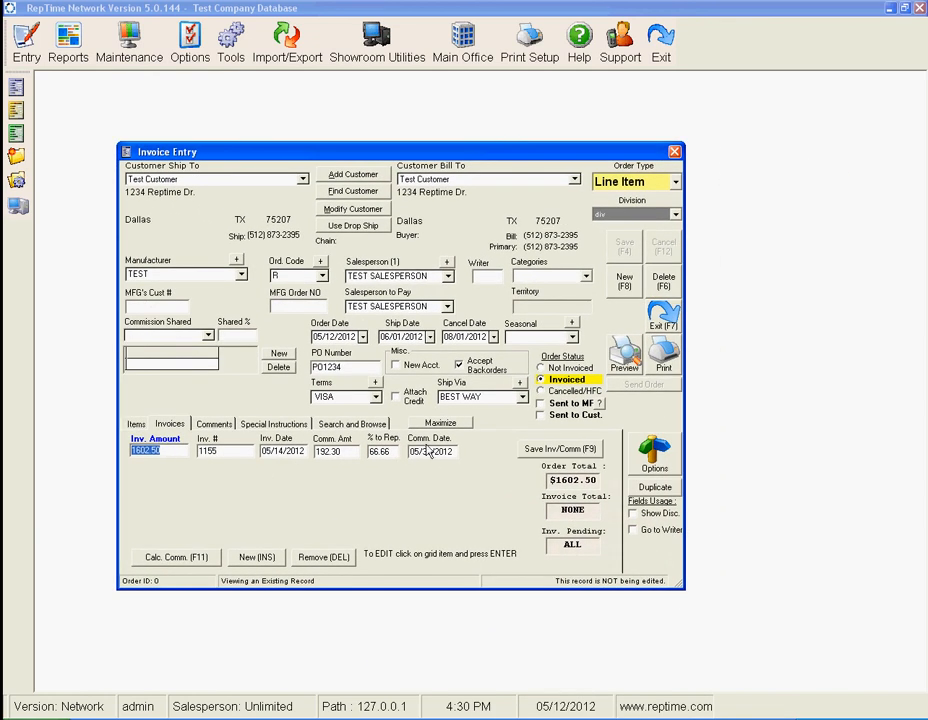
pyautogui.click(385, 454)
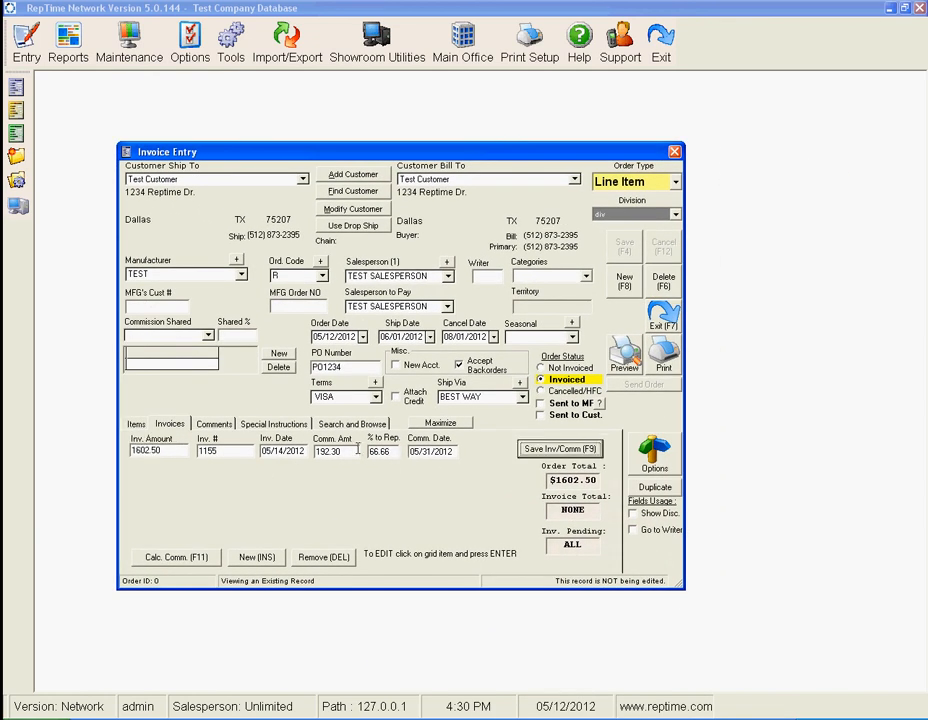
pyautogui.click(375, 452)
pyautogui.click(372, 455)
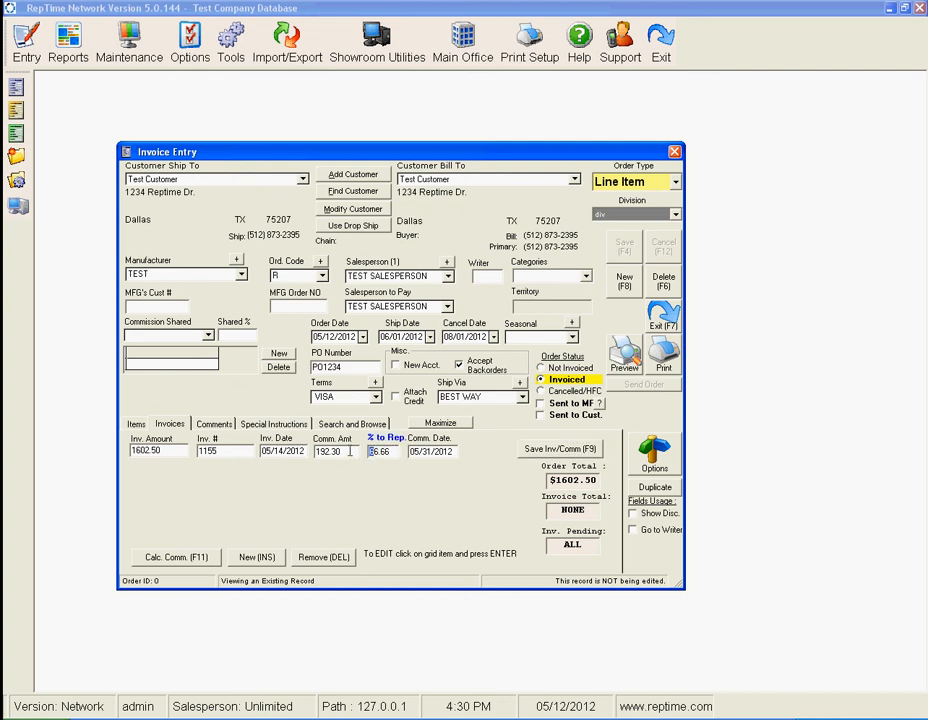
pyautogui.click(348, 451)
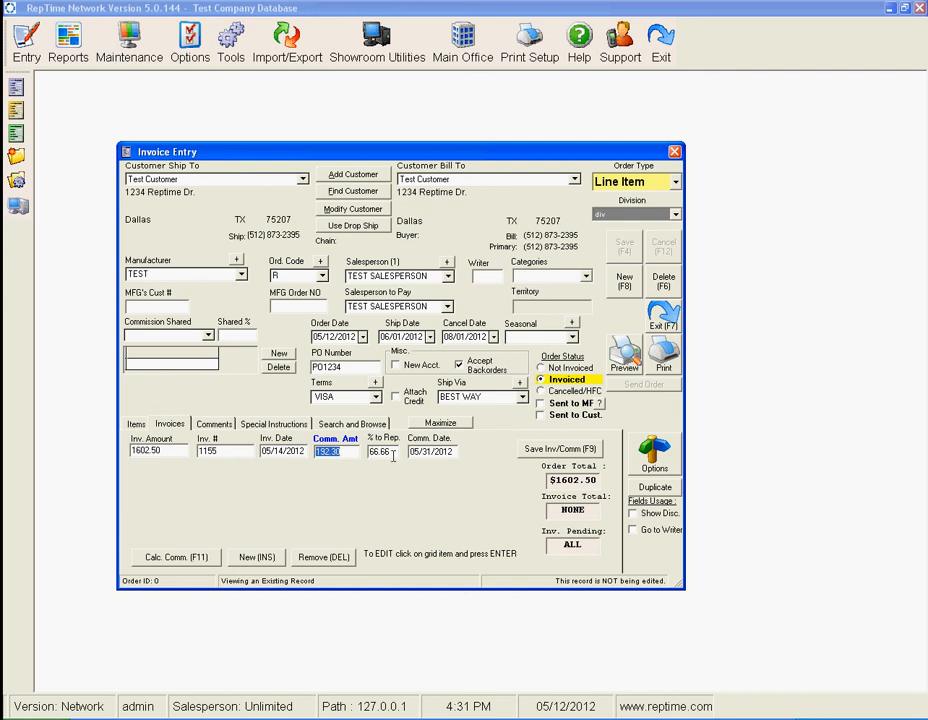
# Save the invoice and commission line and the order with status Invoiced, and close invoice entry
pyautogui.click(524, 455)
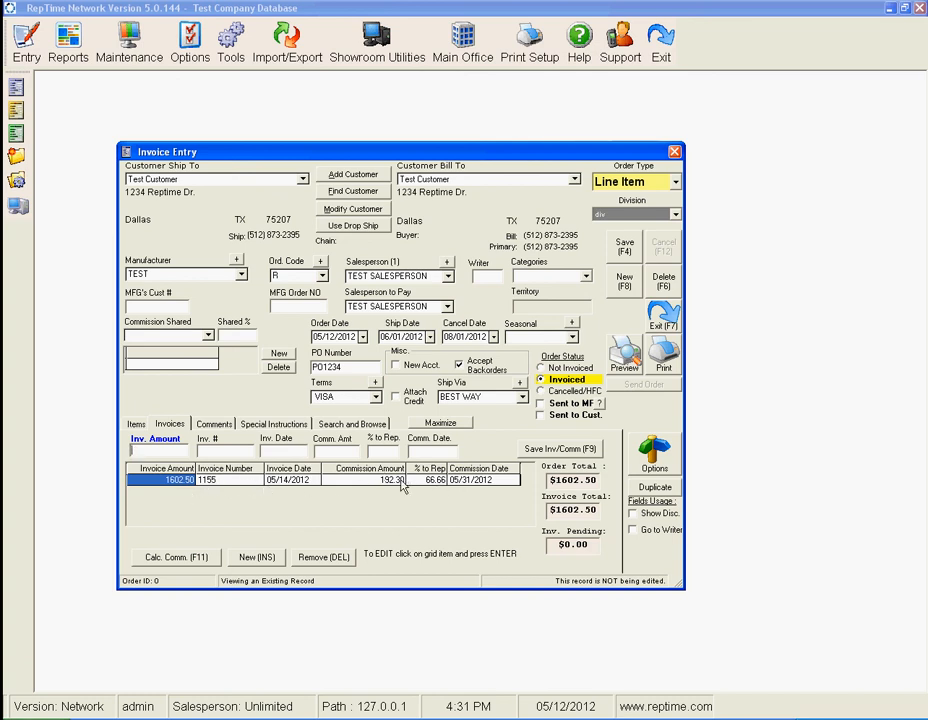
pyautogui.click(544, 381)
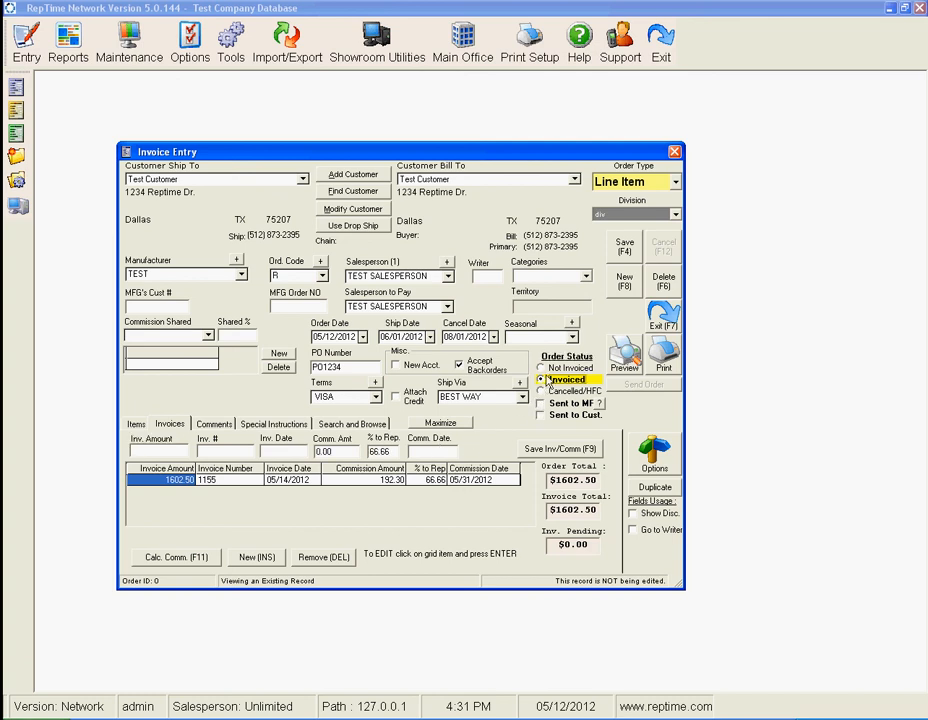
pyautogui.click(617, 244)
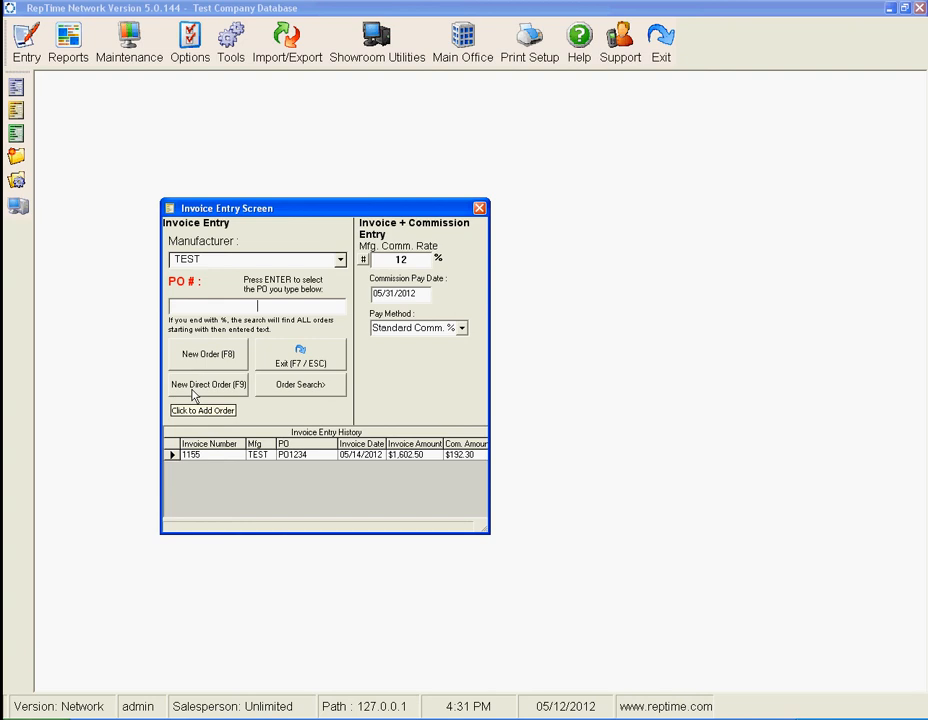
pyautogui.click(298, 356)
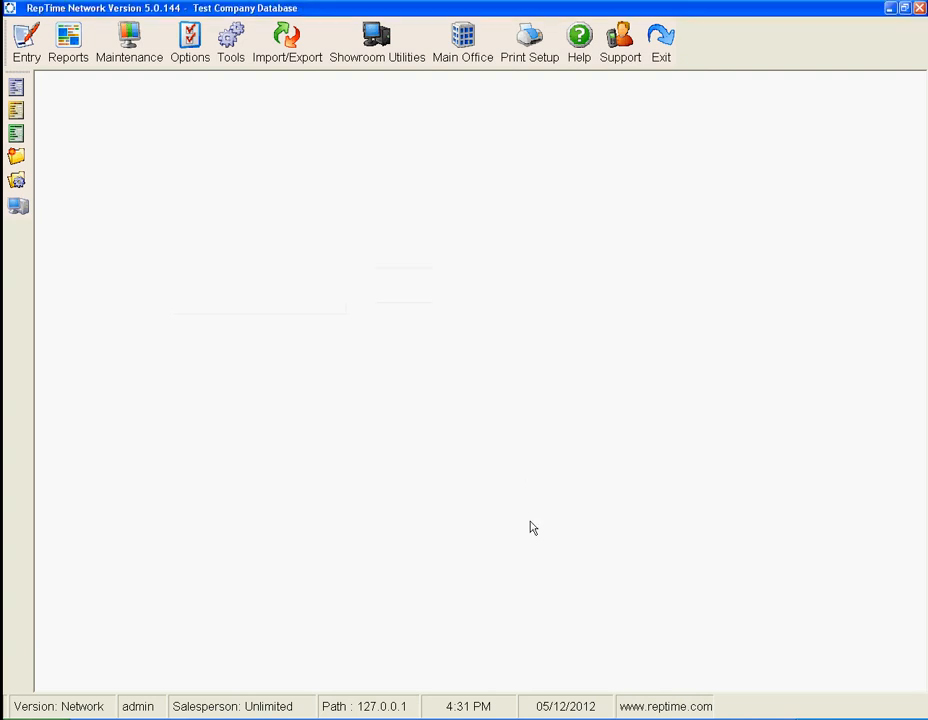